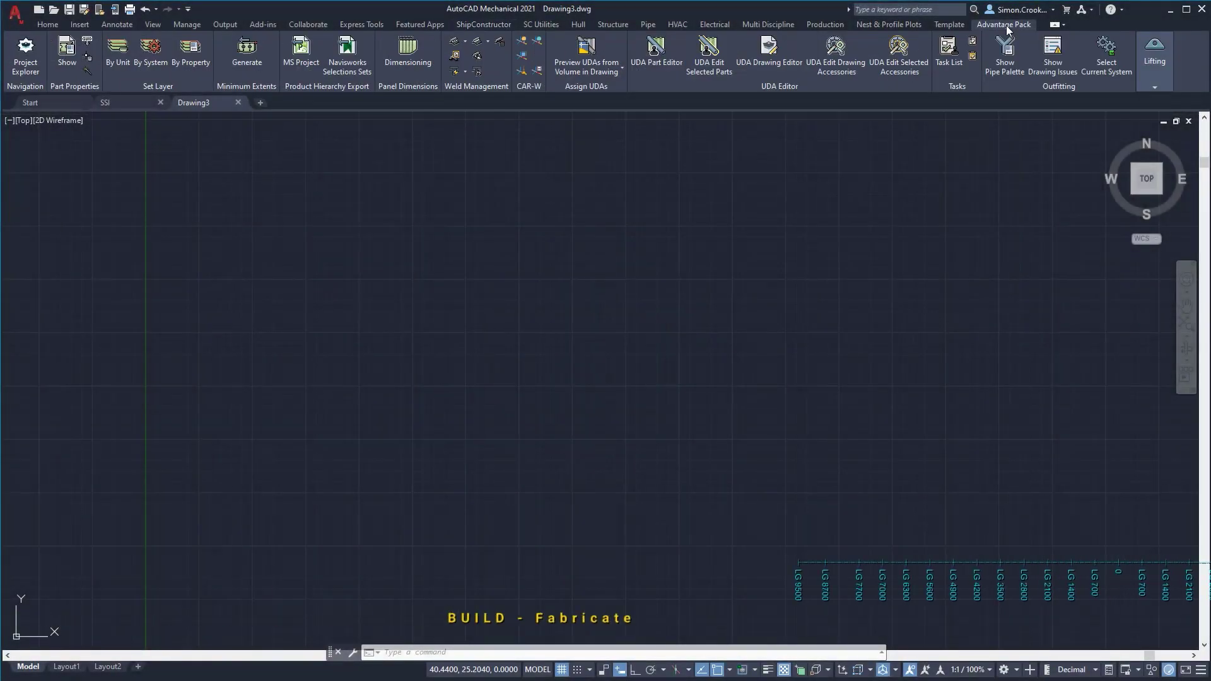
Open the task list and expand task 11 - Nest Plates and Profiles to examine its contents.
{"action": "left_click", "coordinate": [948, 53]}
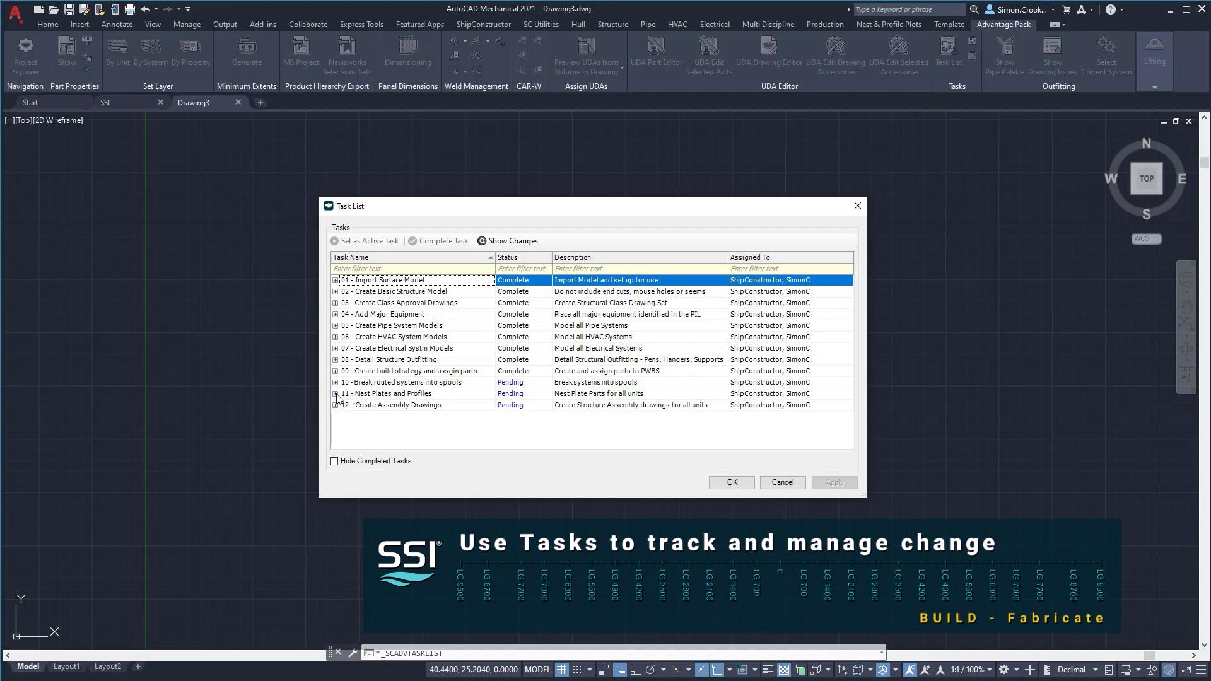
{"action": "left_click", "coordinate": [336, 394]}
{"action": "left_click", "coordinate": [371, 417]}
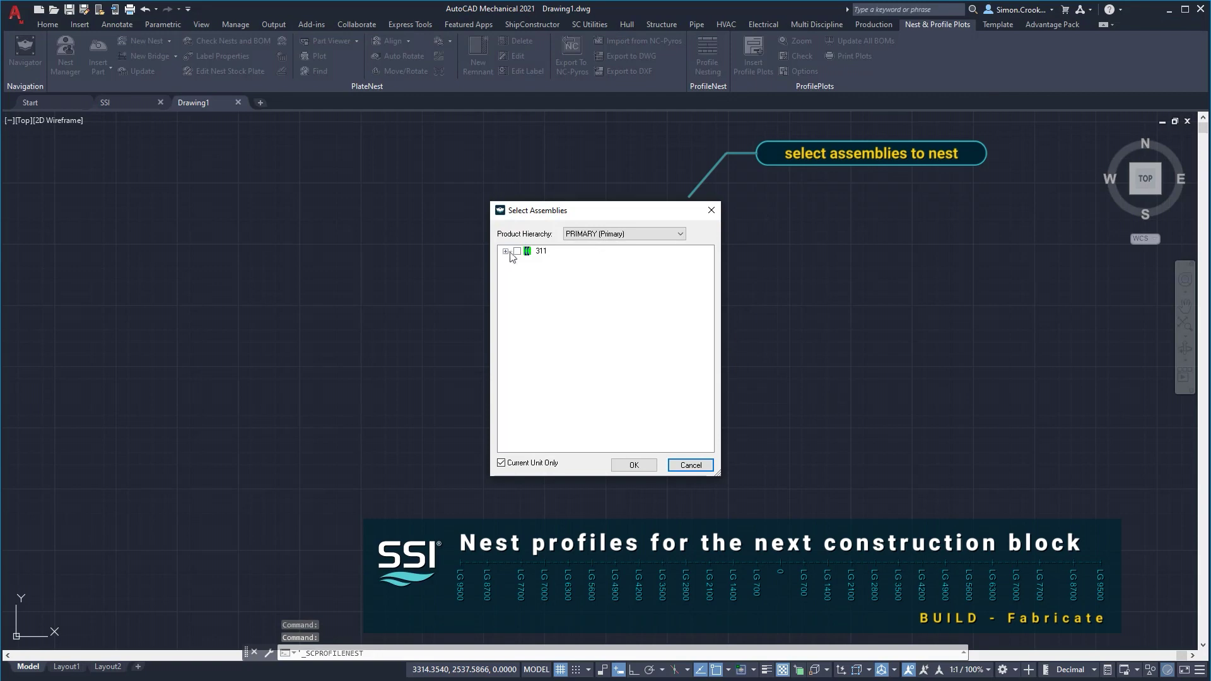
Nest all FB 120X10 flat bar parts of unit 311 onto 6000 mm stock and expand the first two nests.
{"action": "left_click", "coordinate": [642, 468]}
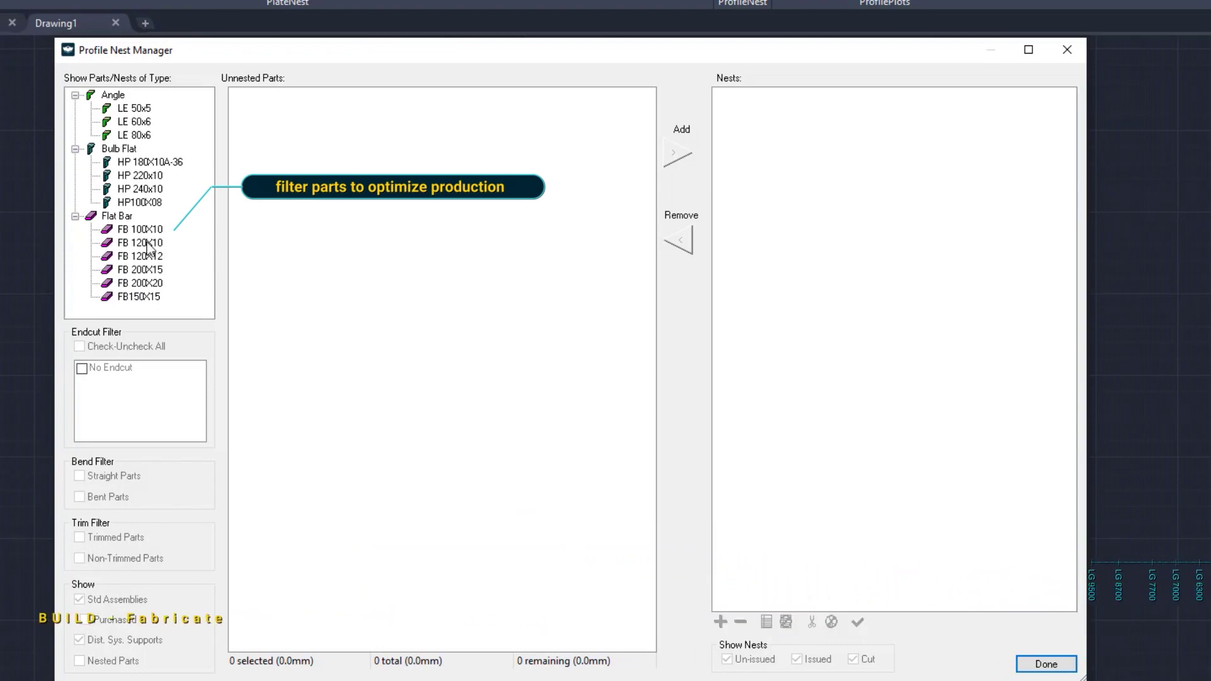
{"action": "left_click", "coordinate": [140, 243]}
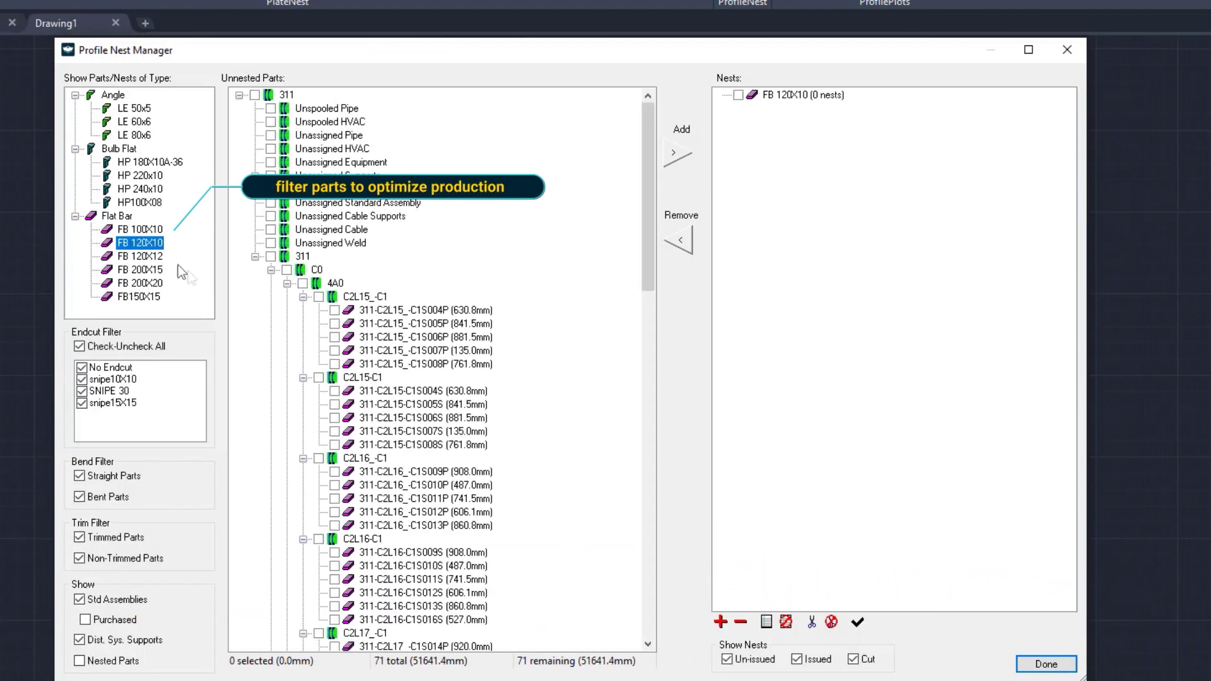
{"action": "left_click", "coordinate": [271, 256]}
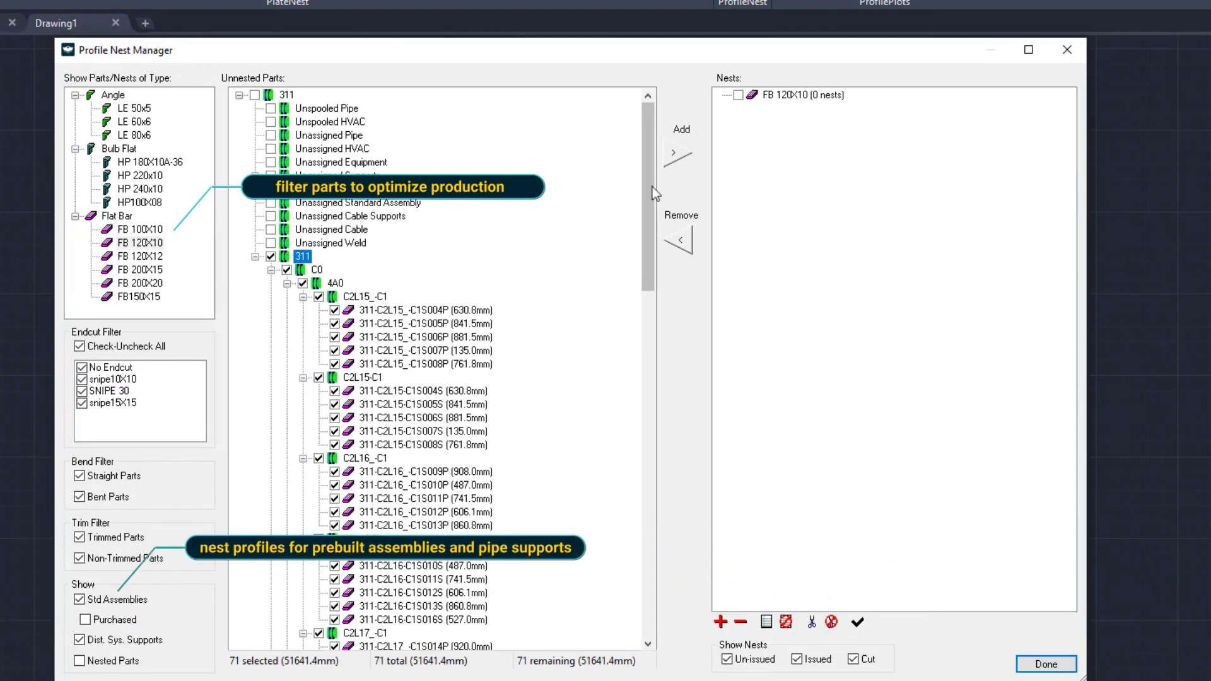
{"action": "left_click_drag", "start_coordinate": [653, 194], "coordinate": [676, 360]}
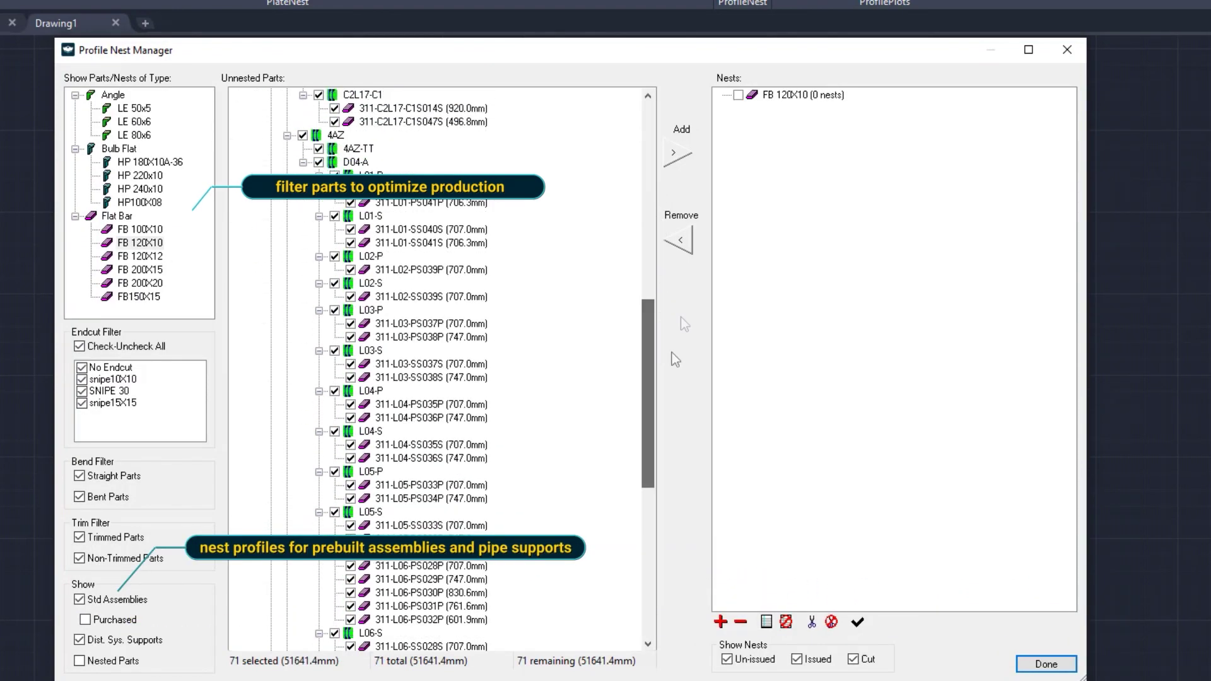
{"action": "left_click", "coordinate": [679, 158]}
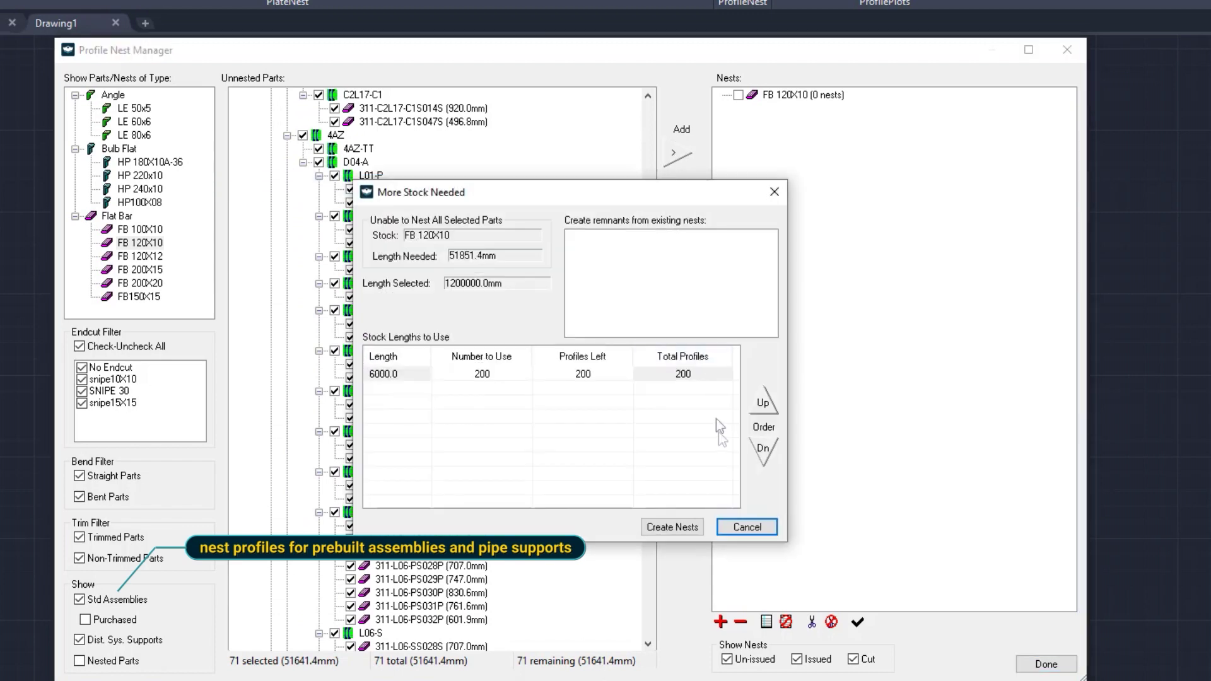
{"action": "left_click", "coordinate": [673, 527]}
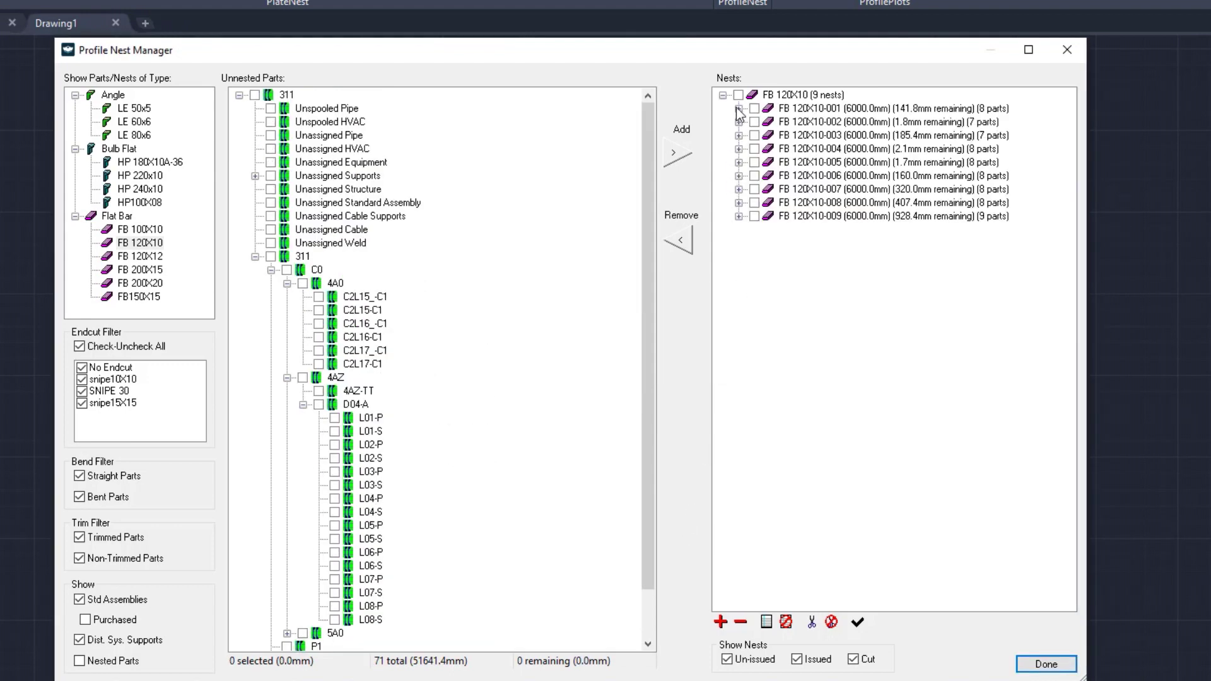
{"action": "left_click", "coordinate": [738, 109]}
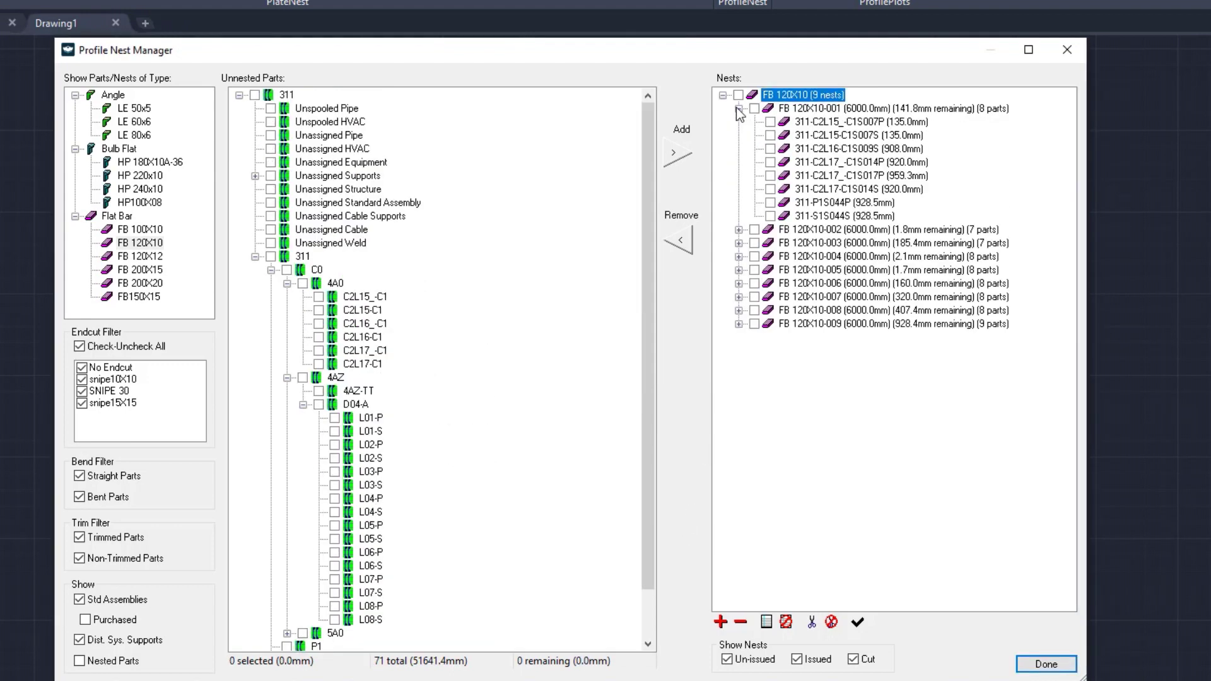
{"action": "left_click", "coordinate": [739, 244]}
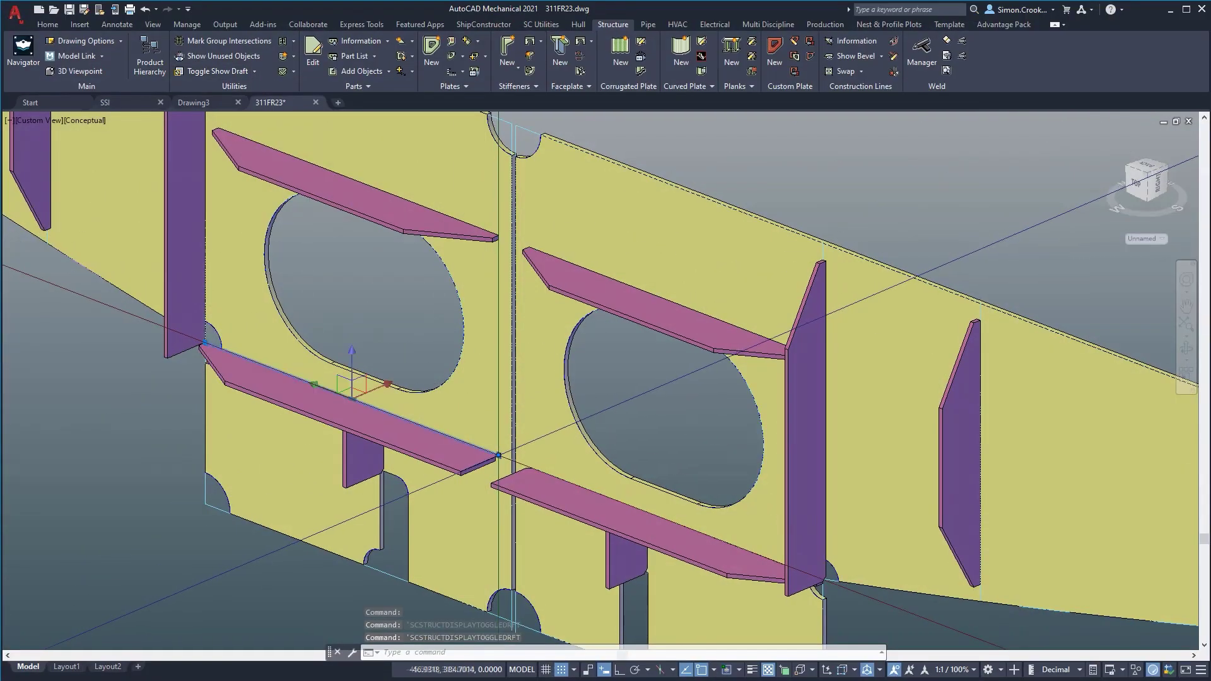
Stretch the end of the selected construction line in 311FR23, update the related plates and stiffeners, and inspect nest FB 120X10-002.
{"action": "left_click", "coordinate": [498, 456]}
{"action": "left_click", "coordinate": [511, 461]}
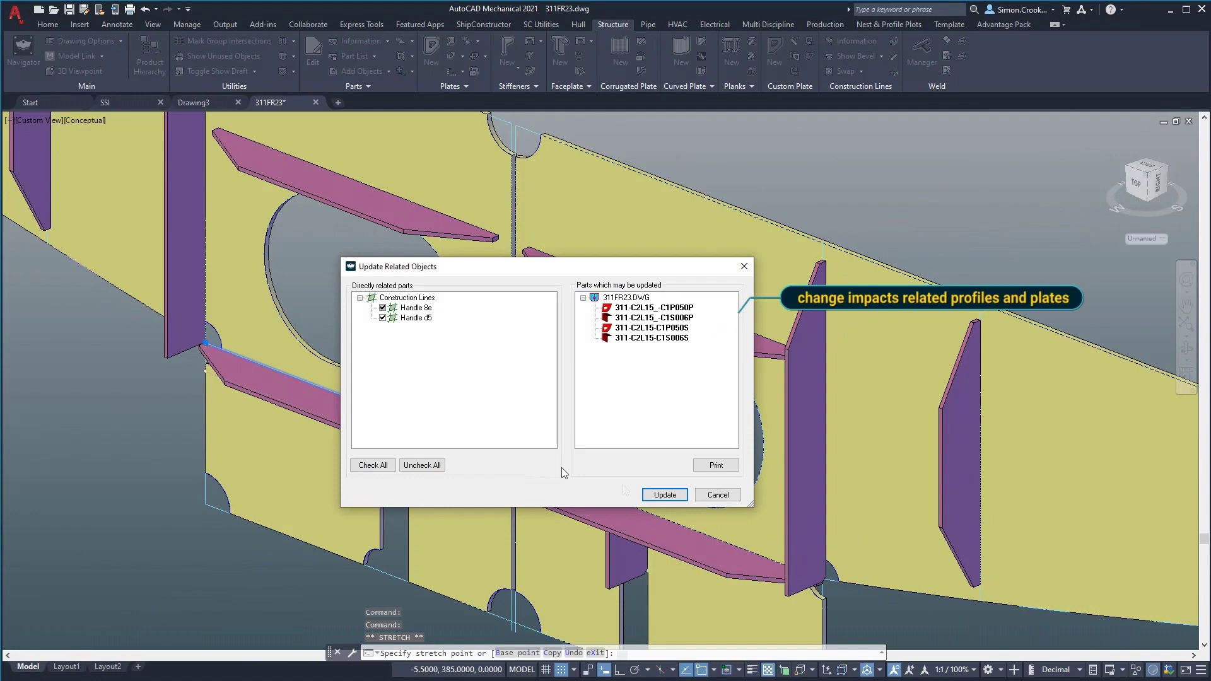
{"action": "left_click", "coordinate": [659, 495]}
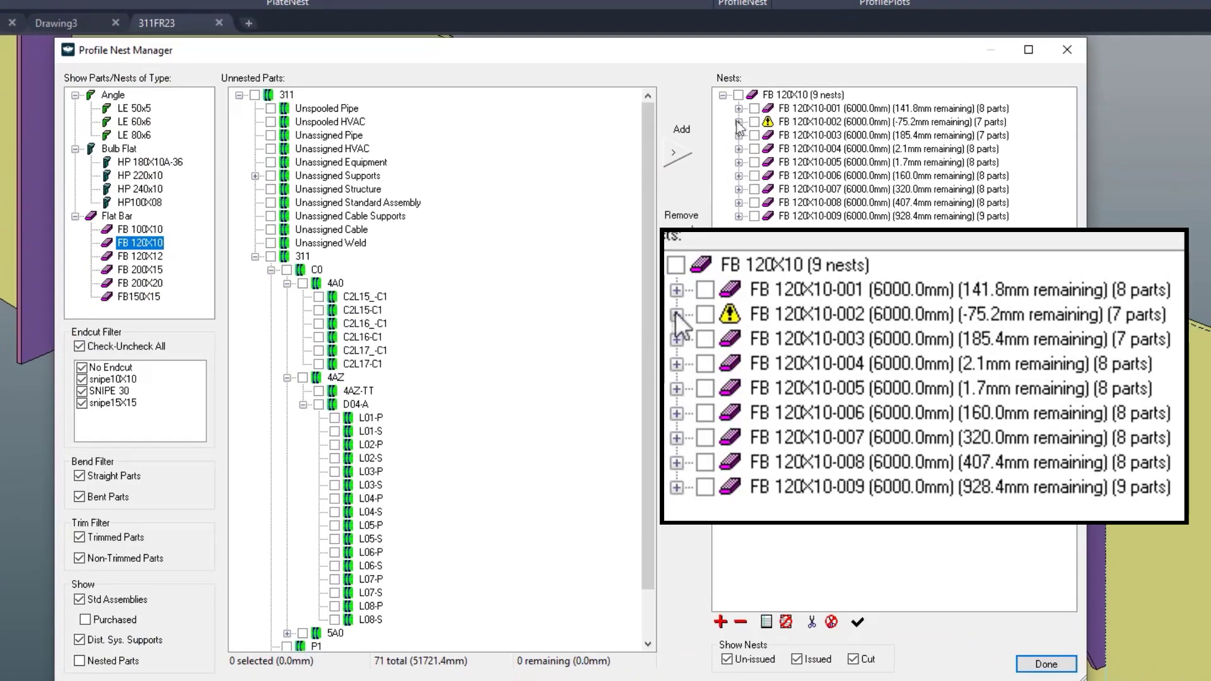
{"action": "left_click", "coordinate": [738, 122]}
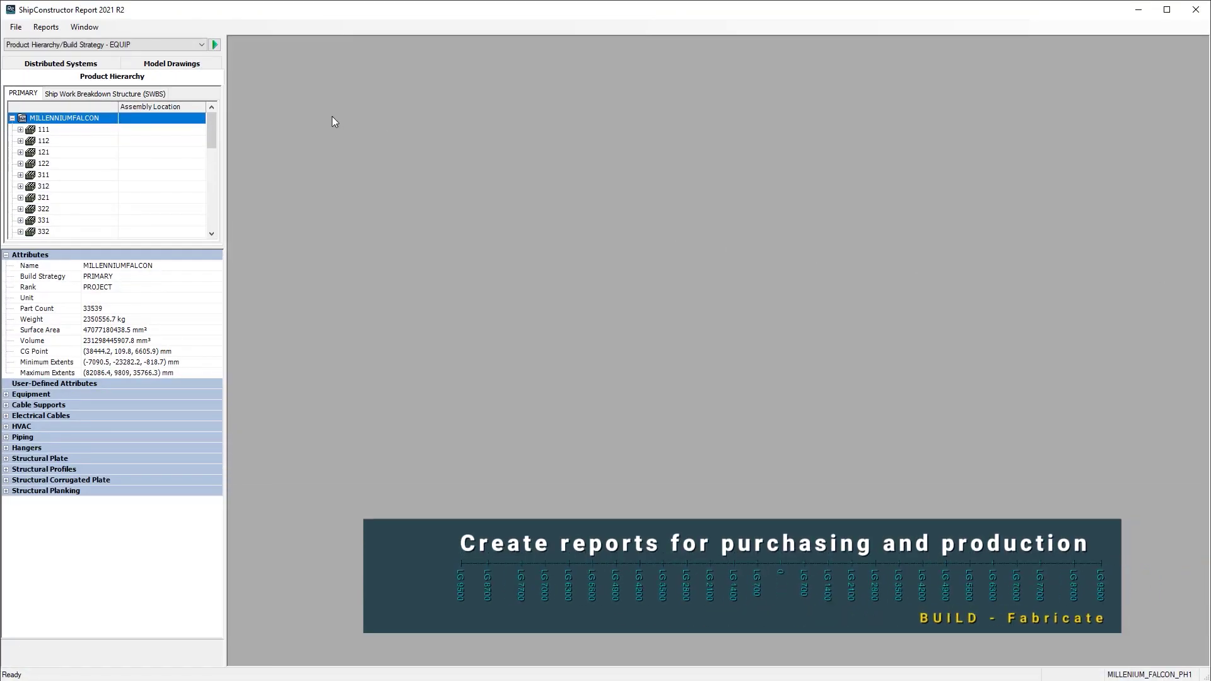
Switch to ShipConstructor Report, generate the Profile Nest Cut List for unit 311 and page through it.
{"action": "left_click", "coordinate": [63, 175]}
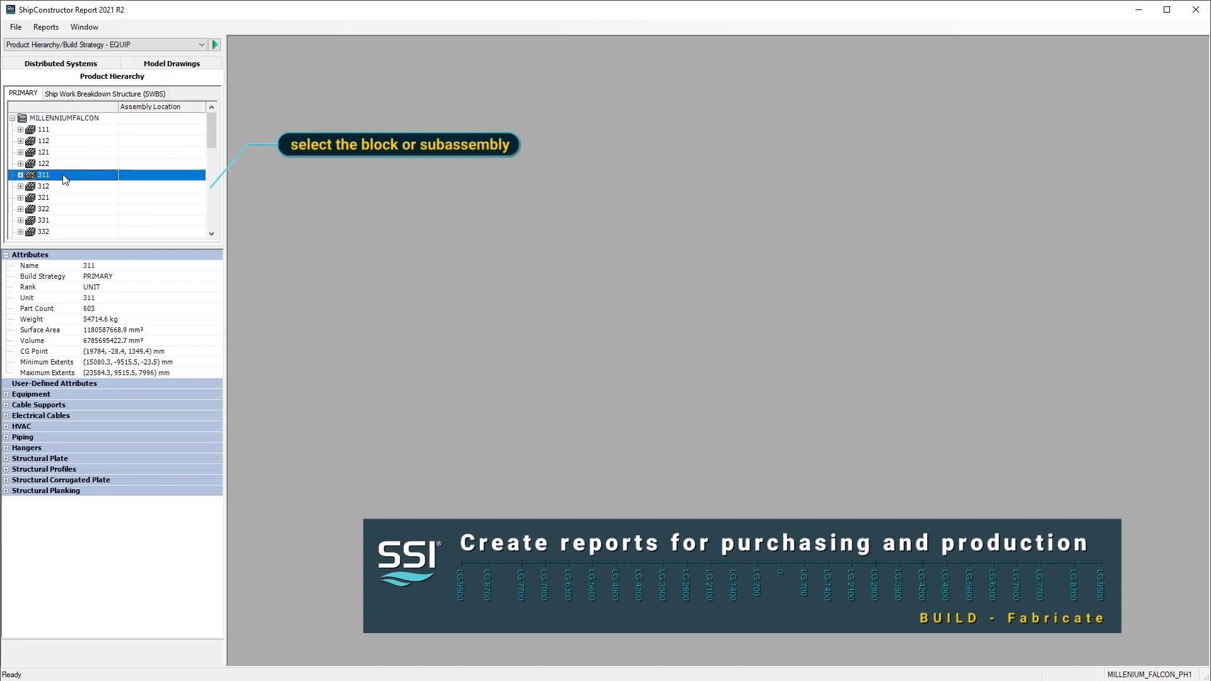
{"action": "left_click", "coordinate": [188, 43]}
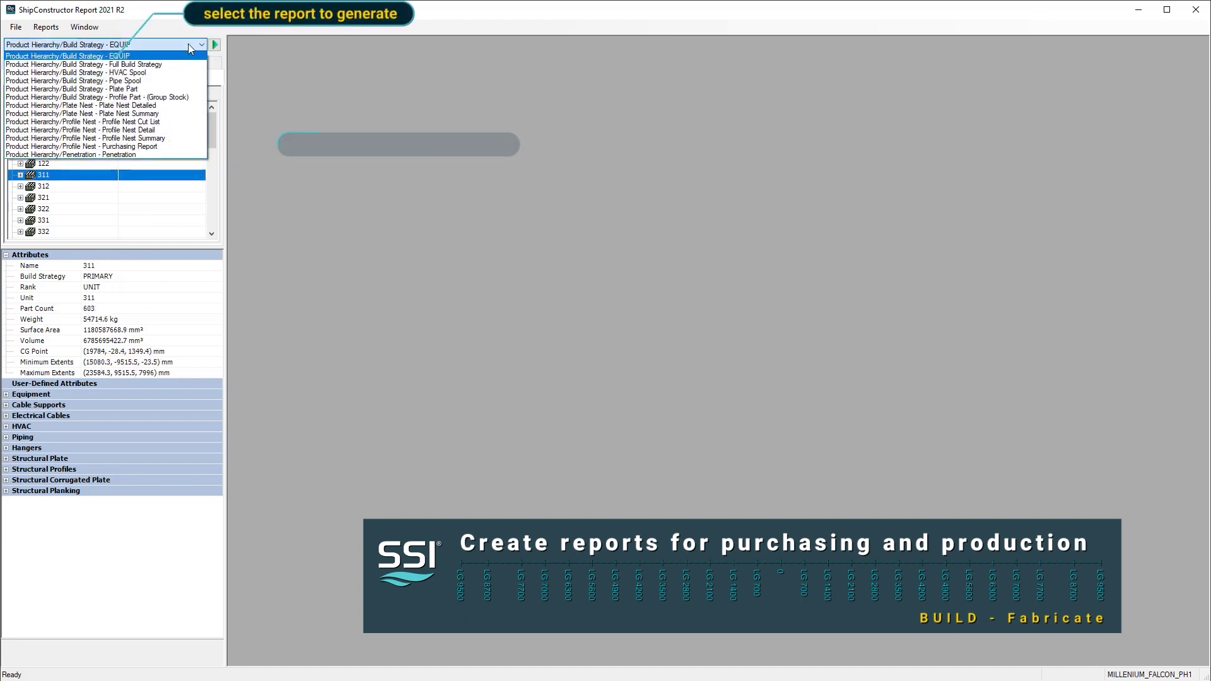
{"action": "left_click", "coordinate": [140, 146]}
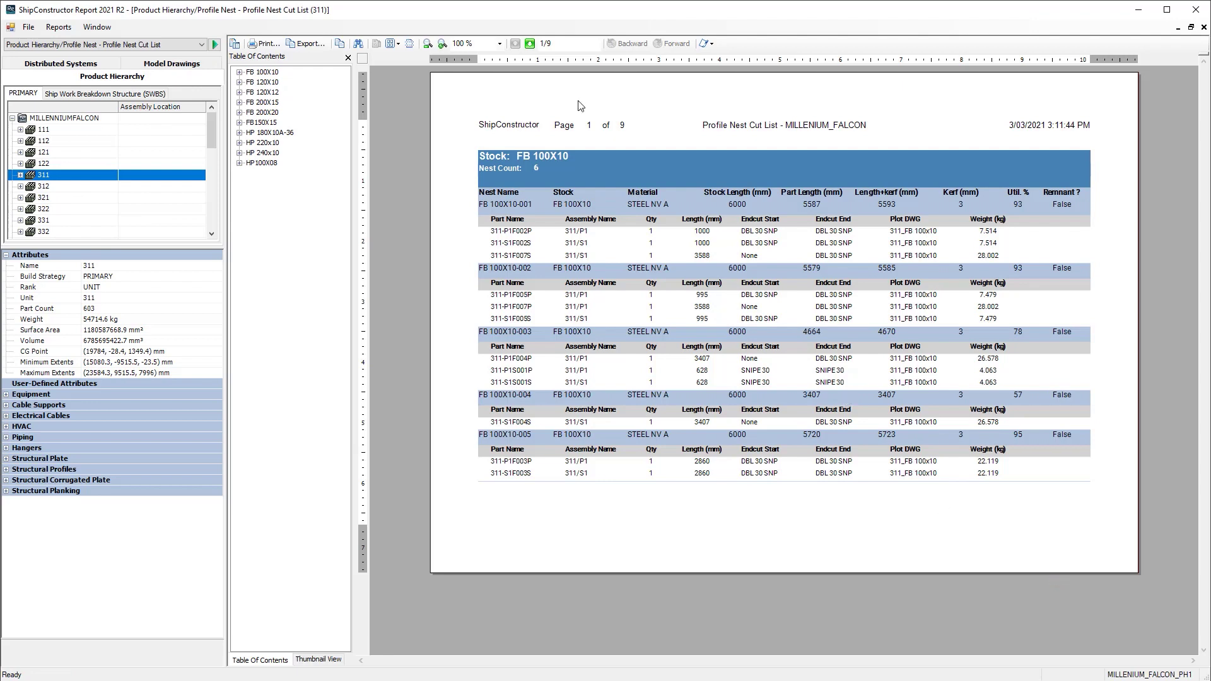
{"action": "left_click", "coordinate": [530, 44]}
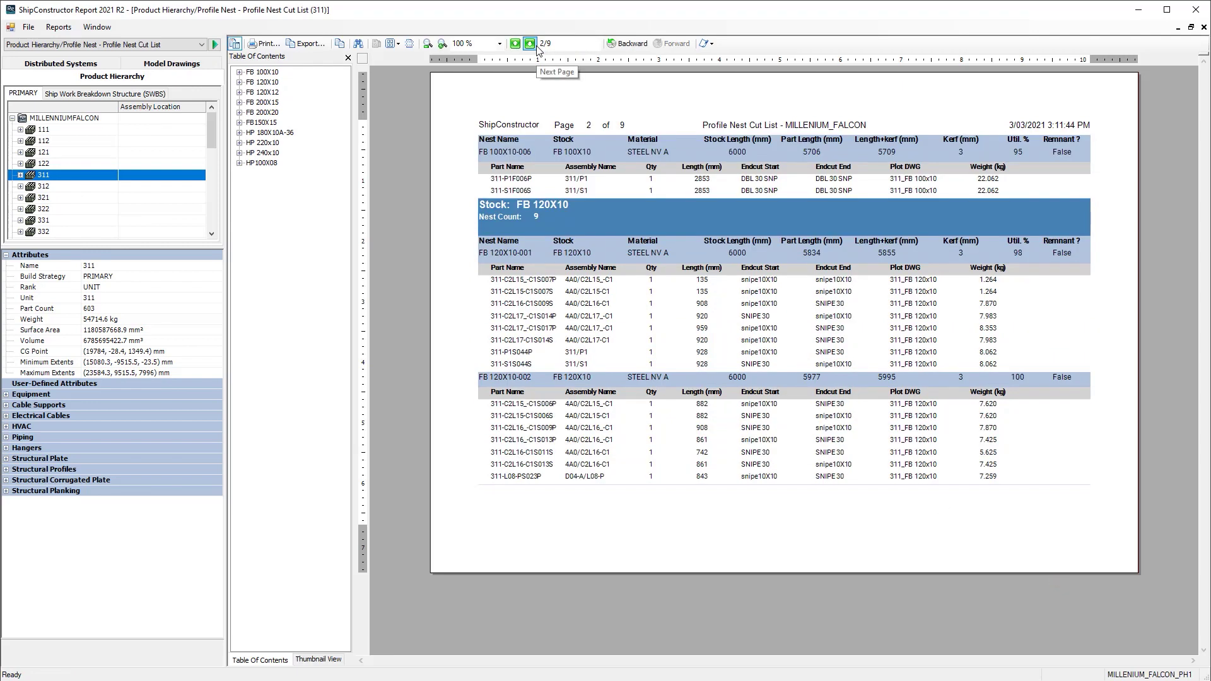
{"action": "left_click", "coordinate": [530, 43]}
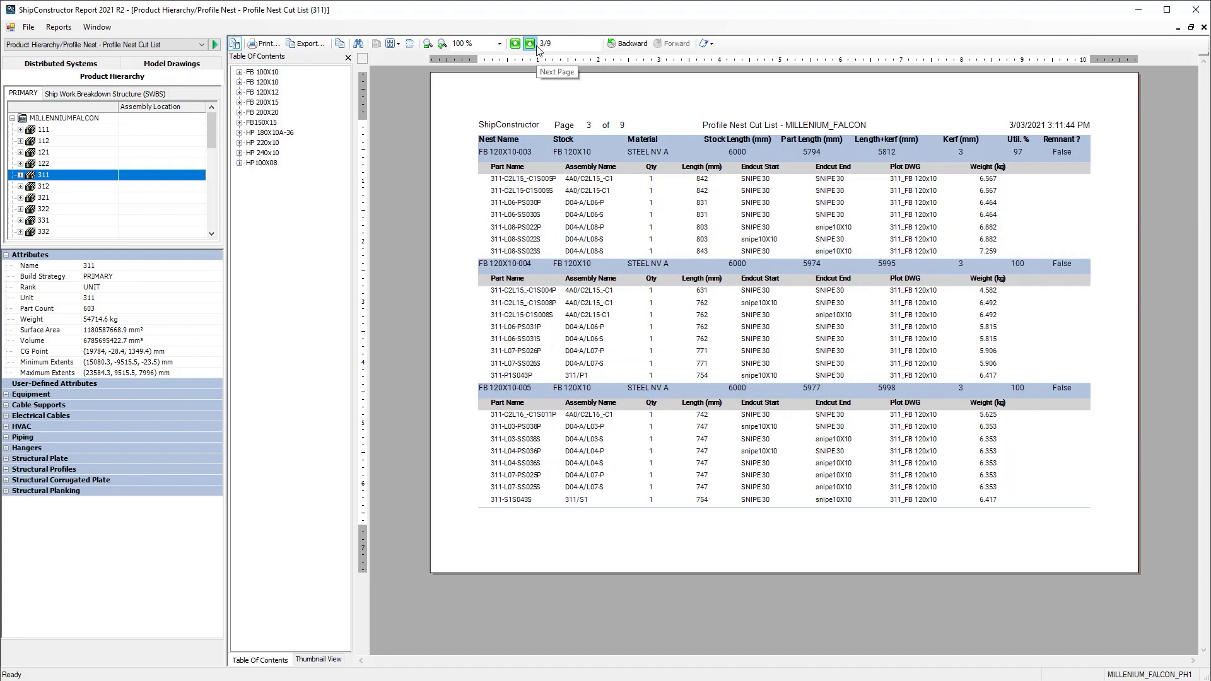
{"action": "left_click", "coordinate": [530, 43]}
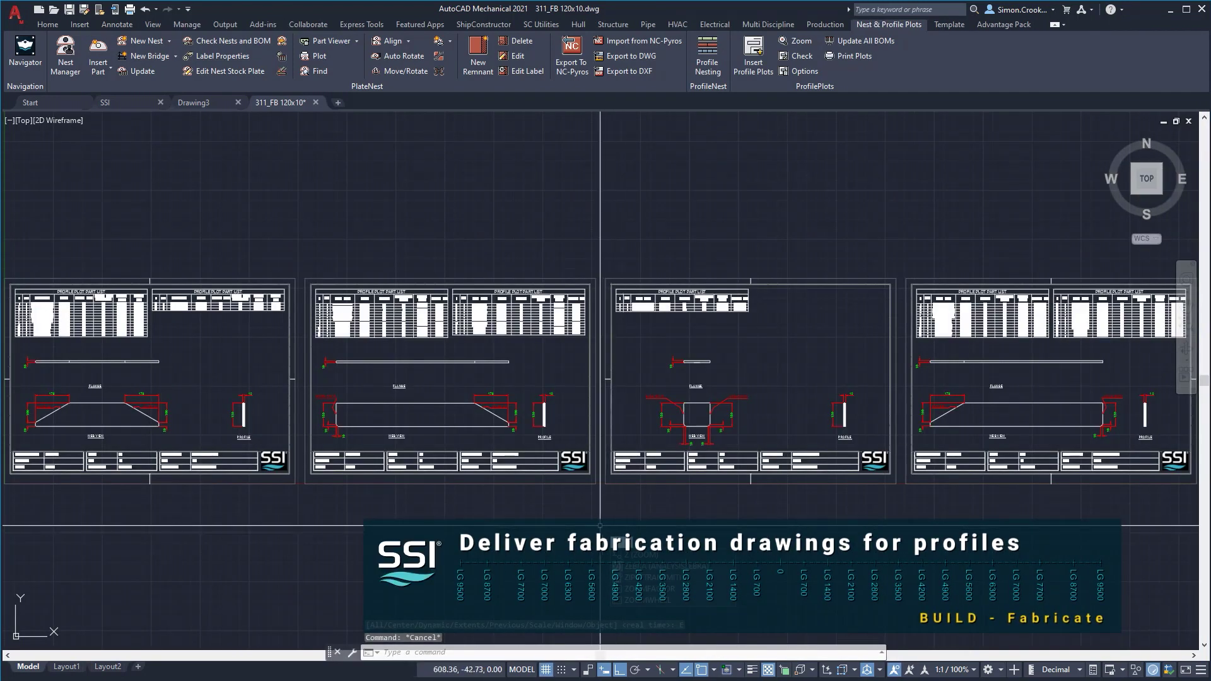
Switch to AutoCAD and examine the profile plot part list on the second visible sheet of the 311_FB 120x10 drawing.
{"action": "type", "text": "z"}
{"action": "key", "text": "Return"}
{"action": "type", "text": "w"}
{"action": "key", "text": "Return"}
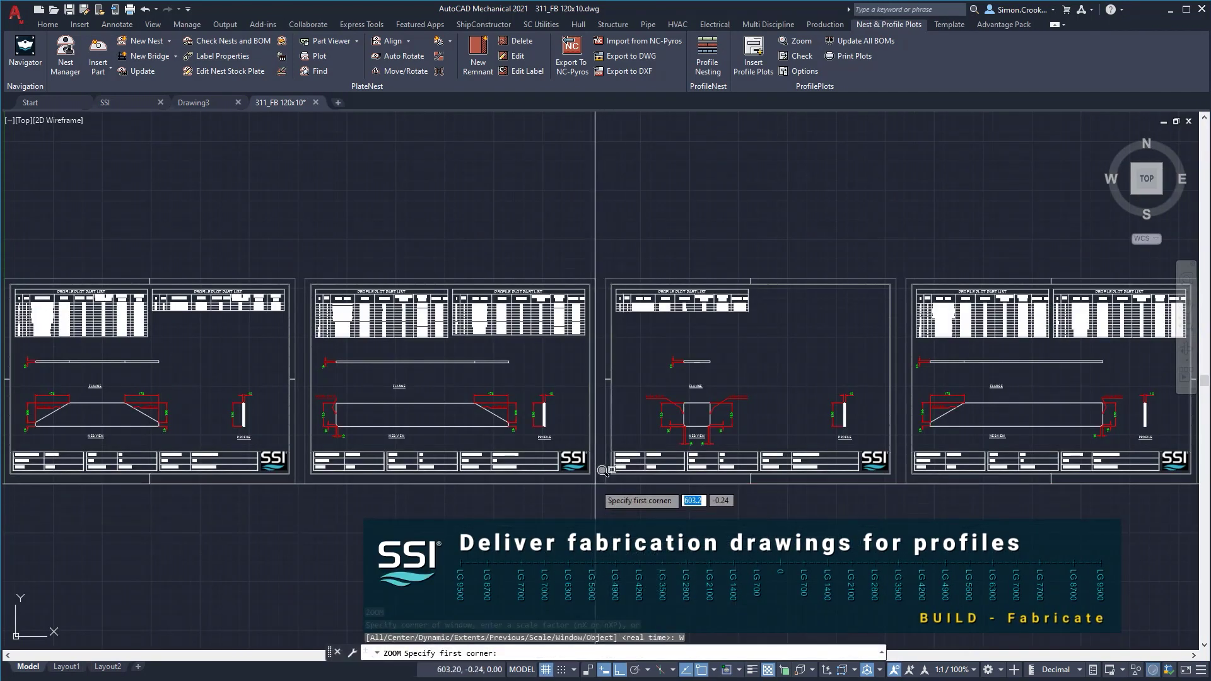
{"action": "left_click", "coordinate": [379, 303]}
{"action": "left_click", "coordinate": [311, 265]}
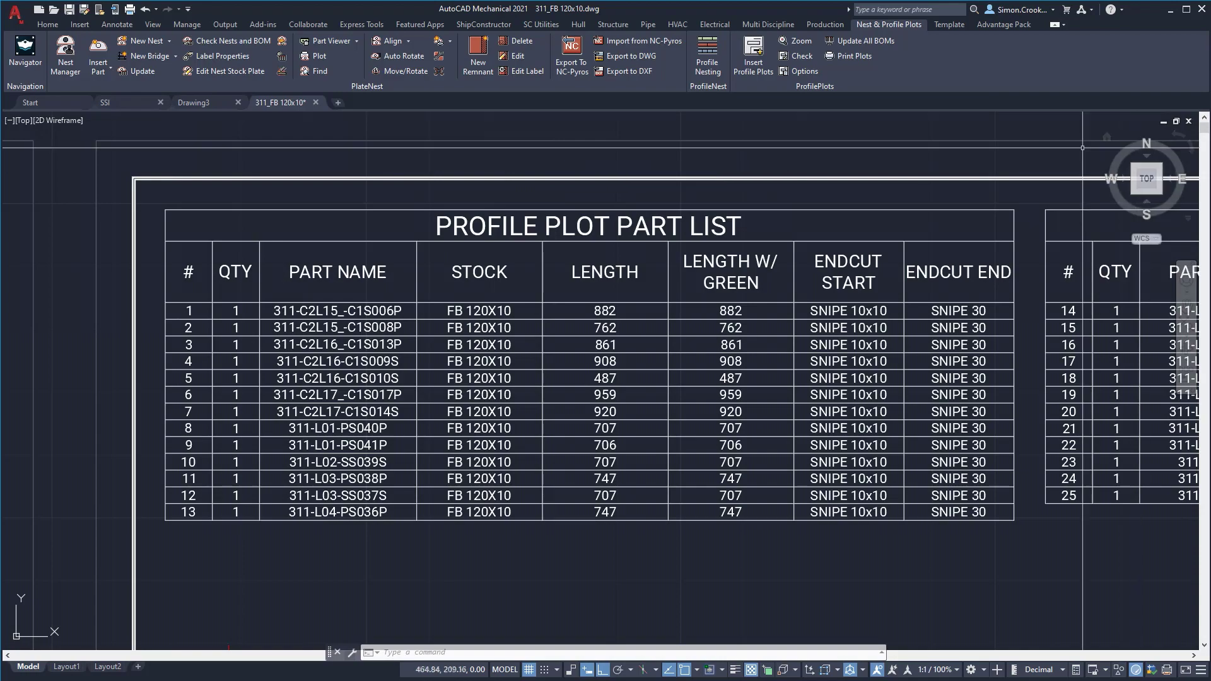
{"action": "middle_click", "coordinate": [1042, 157]}
{"action": "middle_click", "coordinate": [1042, 157]}
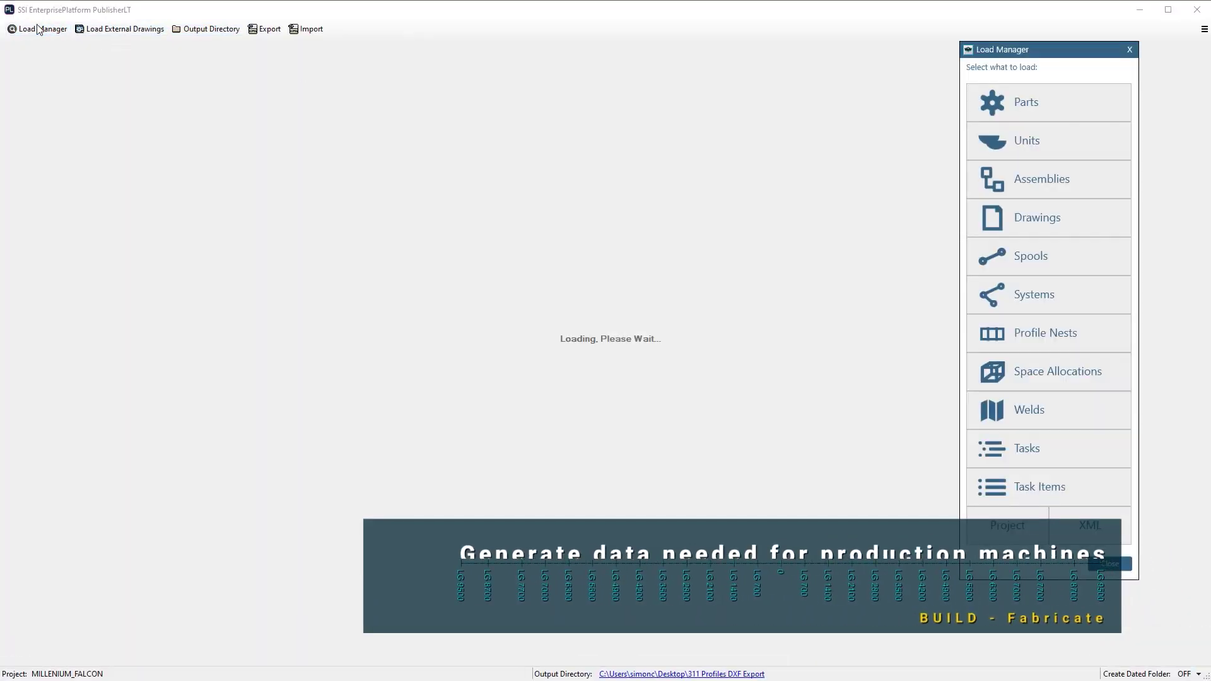
Switch to SSI EnterprisePlatform PublisherLT and load the parts of assembly 311 from the PRIMARY product hierarchy.
{"action": "left_click", "coordinate": [995, 115]}
{"action": "left_click", "coordinate": [1047, 245]}
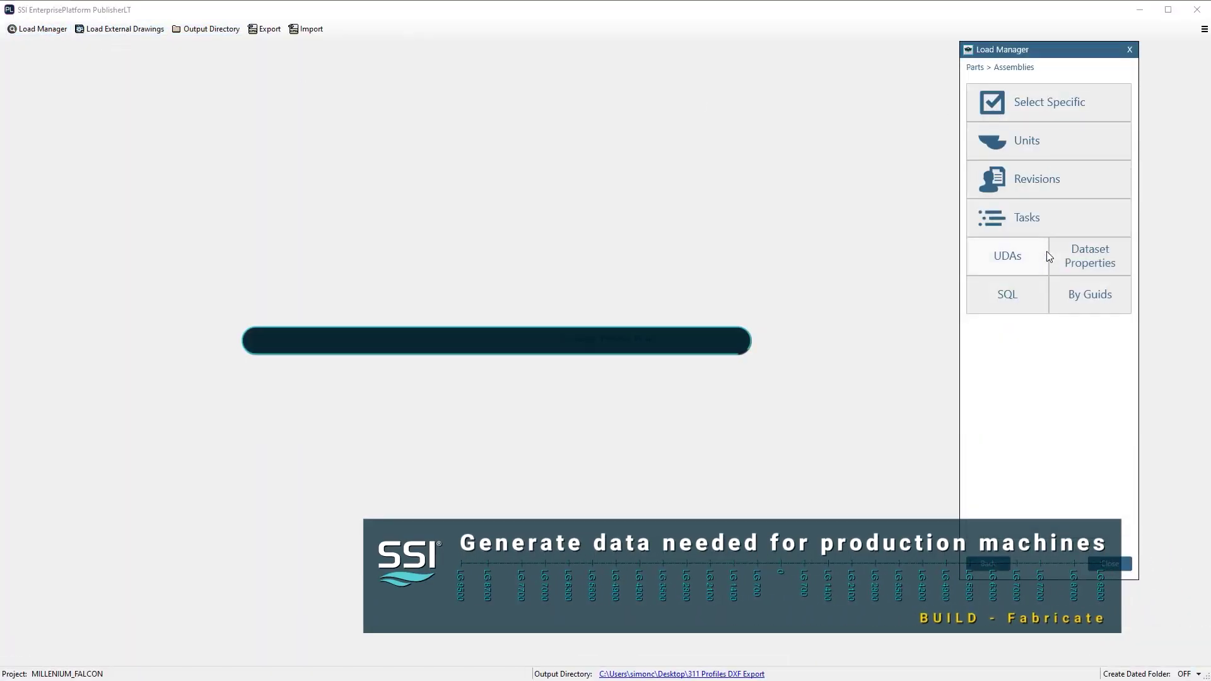
{"action": "left_click", "coordinate": [1055, 112]}
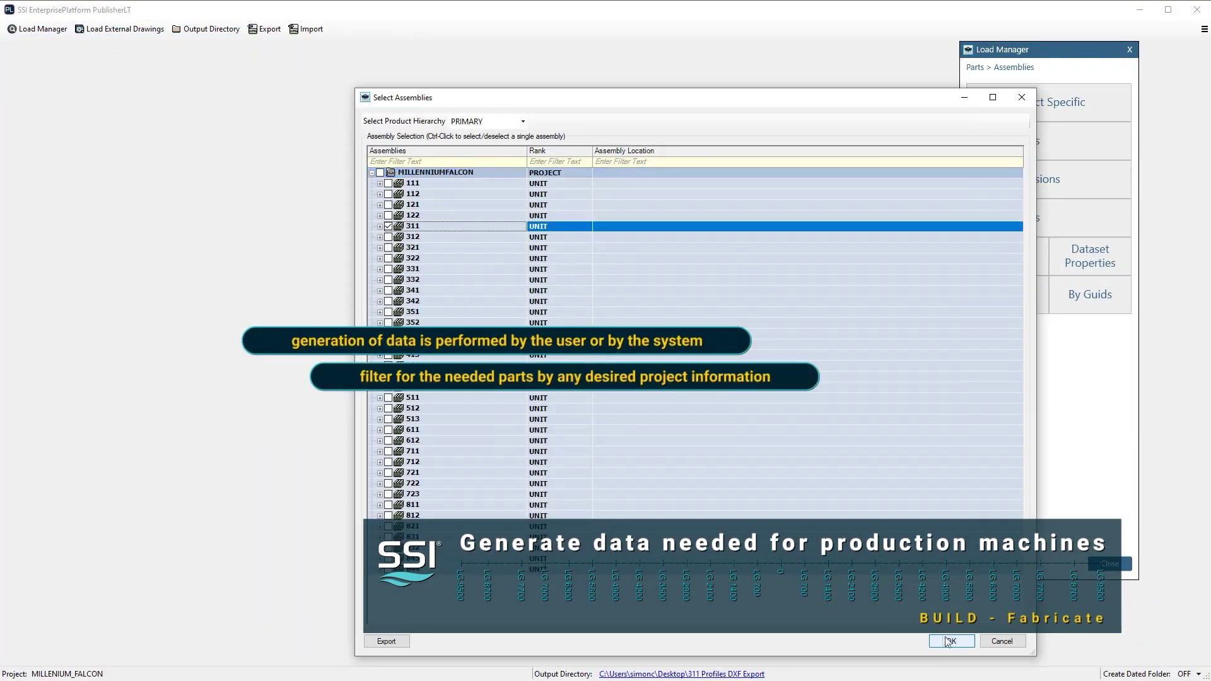
{"action": "left_click", "coordinate": [946, 639]}
Limit the shown part types to Angle Stiffener, Bulbflat Stiffener and Flatbar Stiffener.
{"action": "left_click", "coordinate": [1076, 438]}
{"action": "left_click", "coordinate": [1067, 486]}
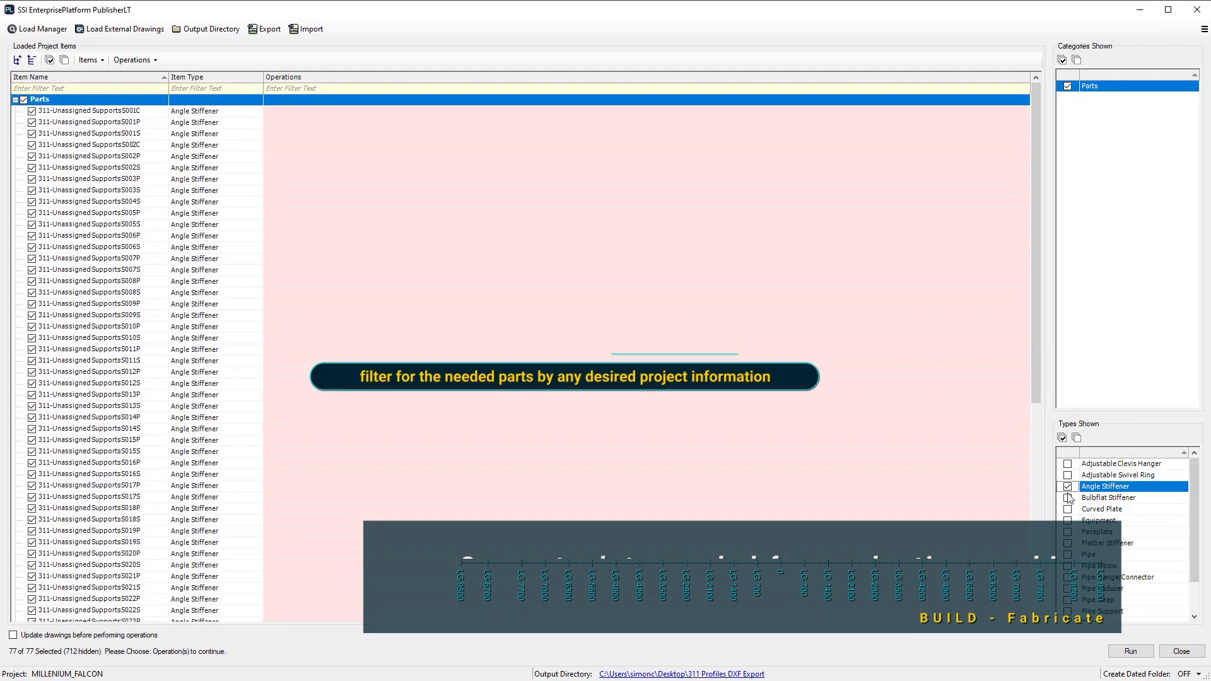
{"action": "left_click", "coordinate": [1067, 498]}
{"action": "left_click", "coordinate": [1067, 543]}
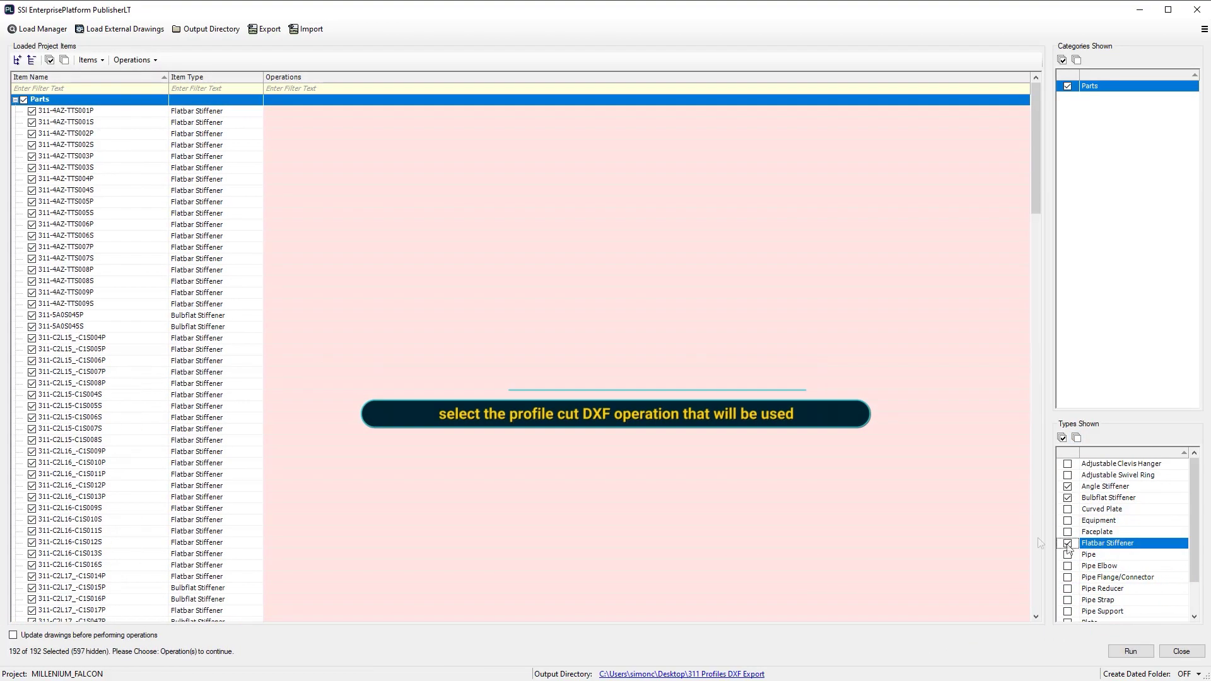
Assign the Profile Cut Dxf operation to the listed stiffener parts and run the export.
{"action": "left_click", "coordinate": [134, 60]}
{"action": "left_click", "coordinate": [143, 75]}
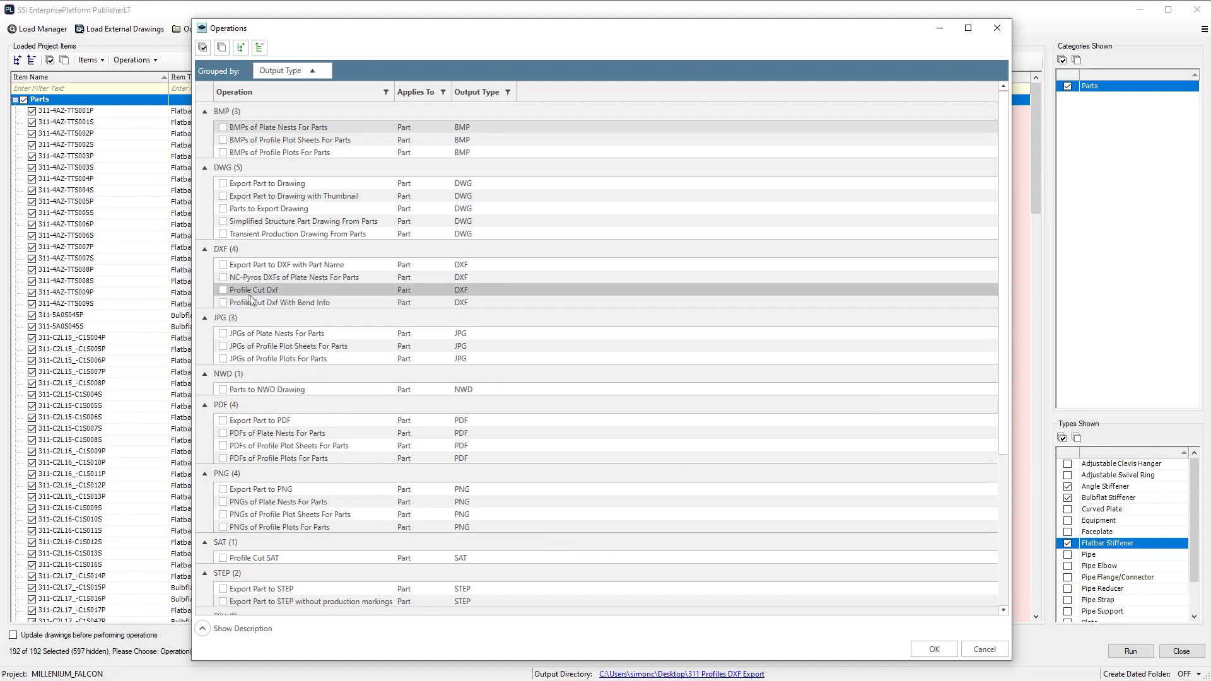
{"action": "left_click", "coordinate": [222, 290]}
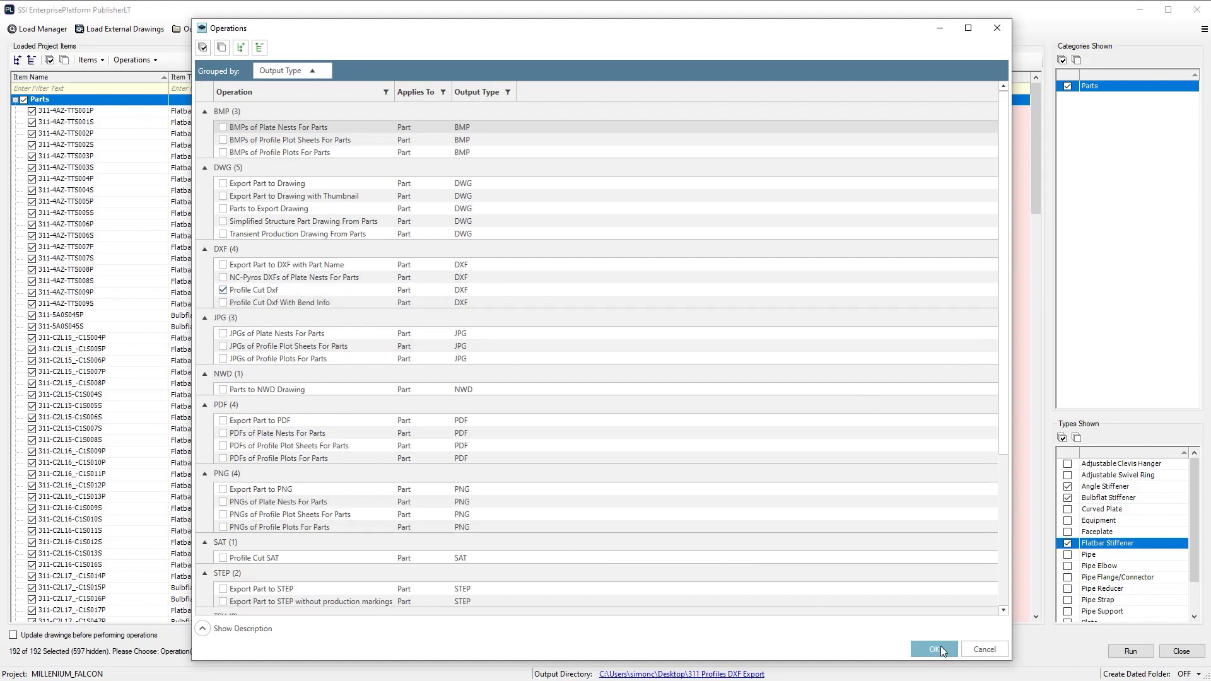
{"action": "left_click", "coordinate": [936, 649]}
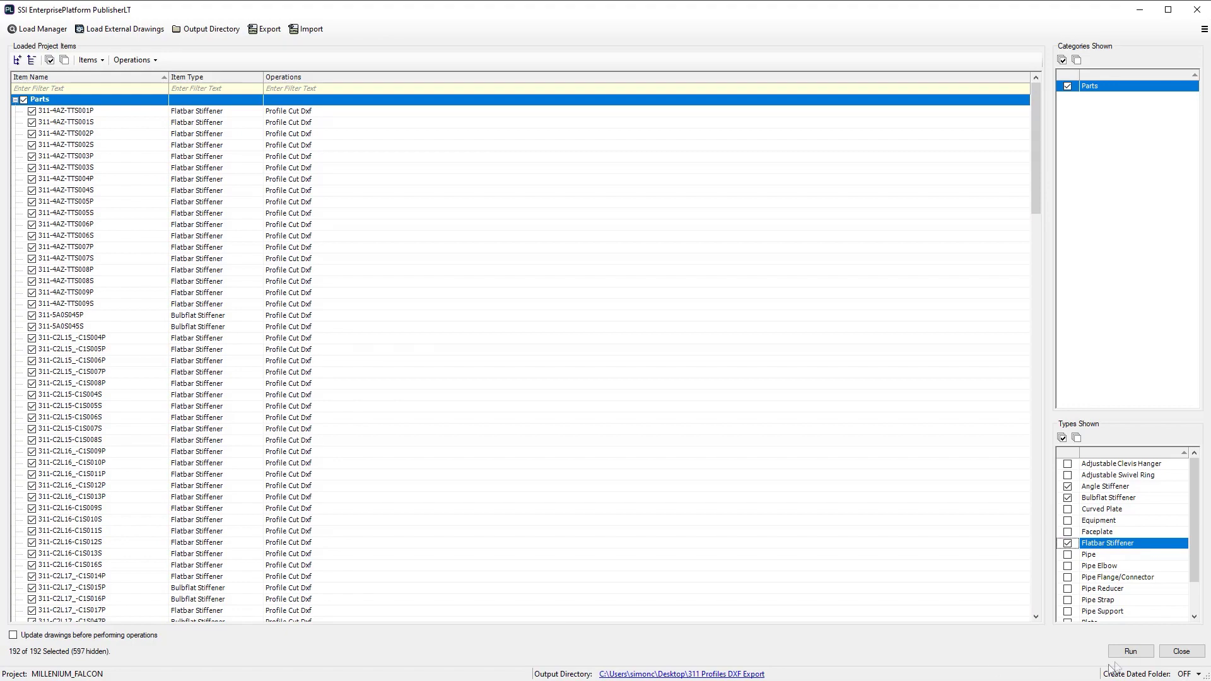
{"action": "left_click", "coordinate": [1130, 652]}
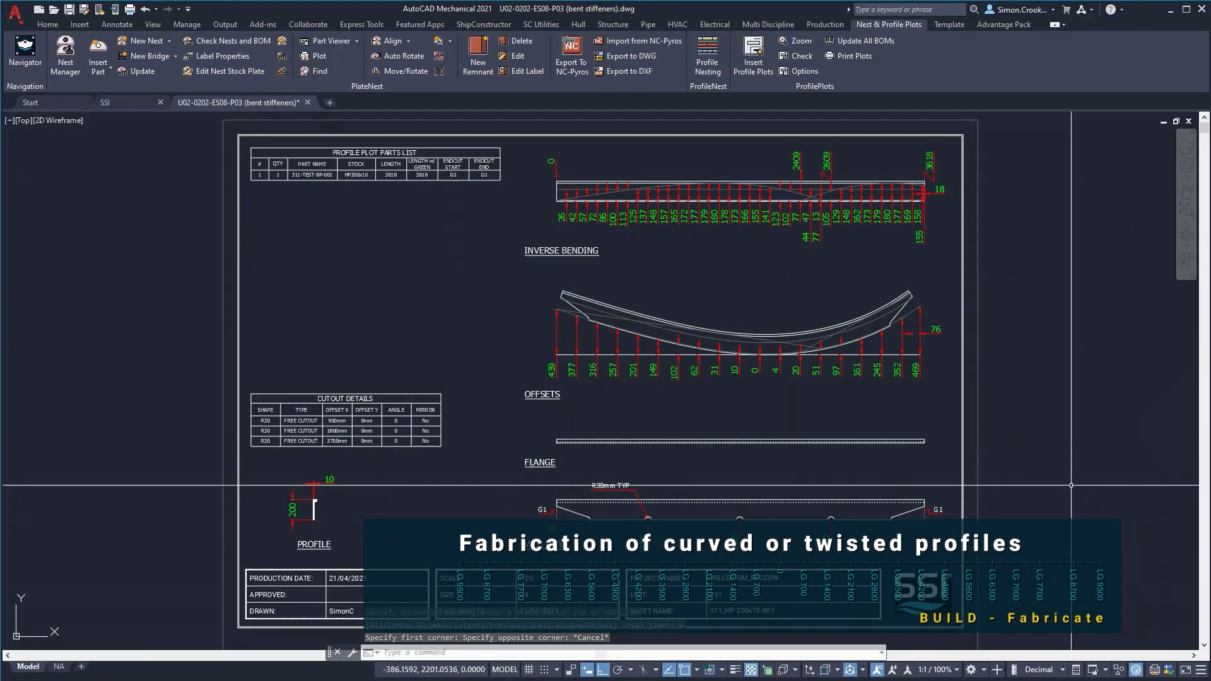
Switch to AutoCAD and examine the inverse bending and offsets views in the bent stiffeners profile plot.
{"action": "key", "text": "Return"}
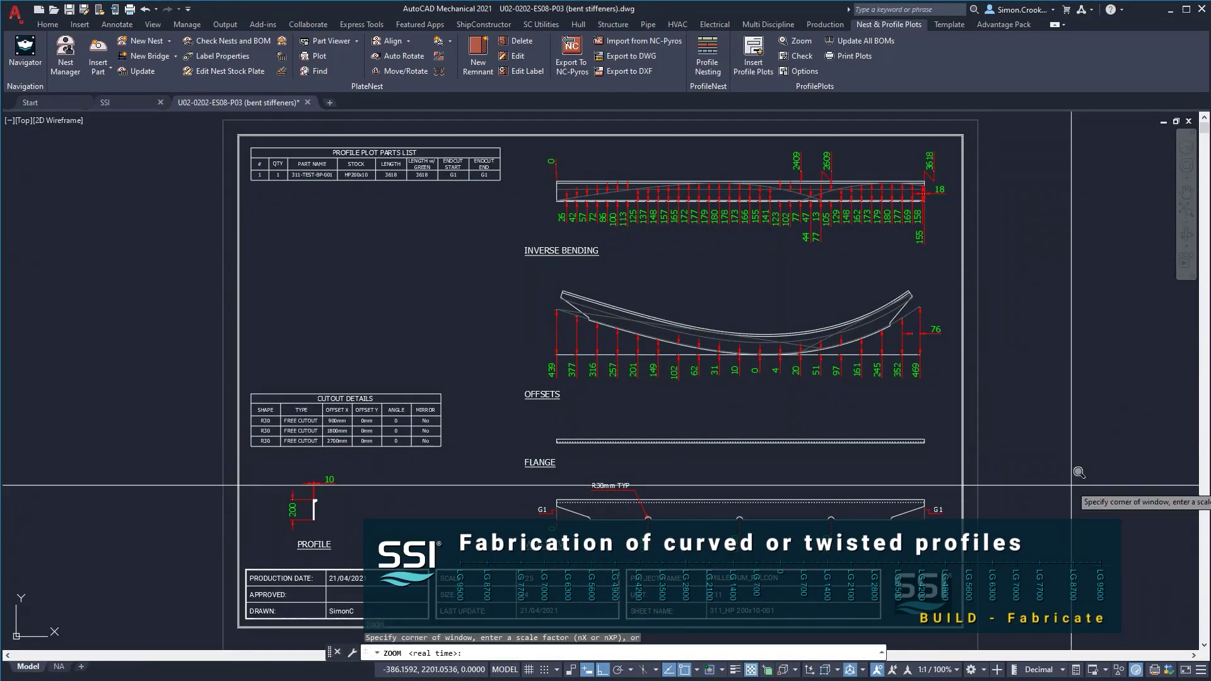
{"action": "type", "text": "w"}
{"action": "key", "text": "Return"}
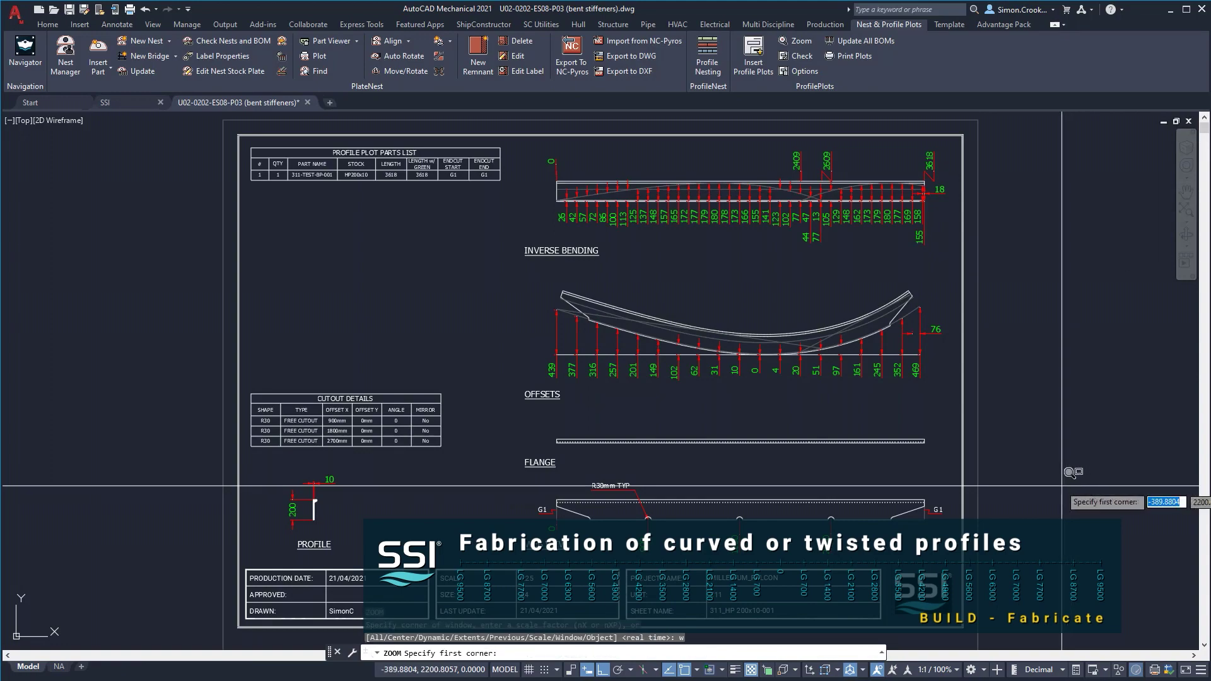
{"action": "left_click", "coordinate": [944, 415]}
{"action": "left_click", "coordinate": [491, 117]}
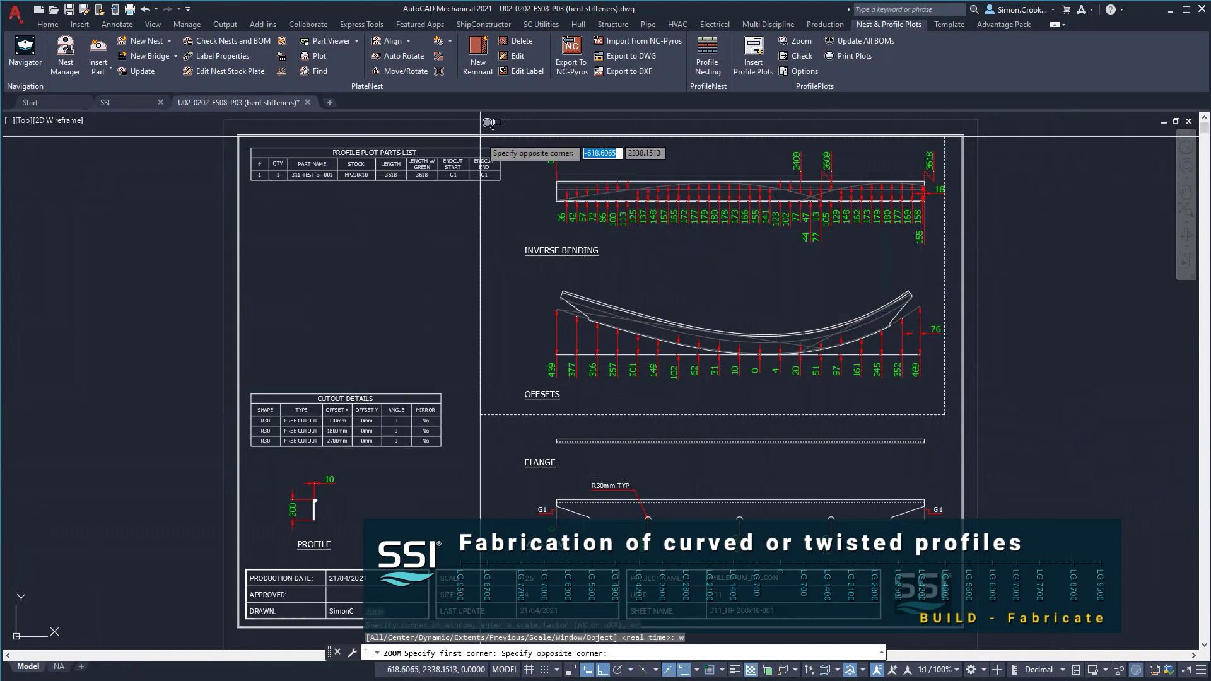